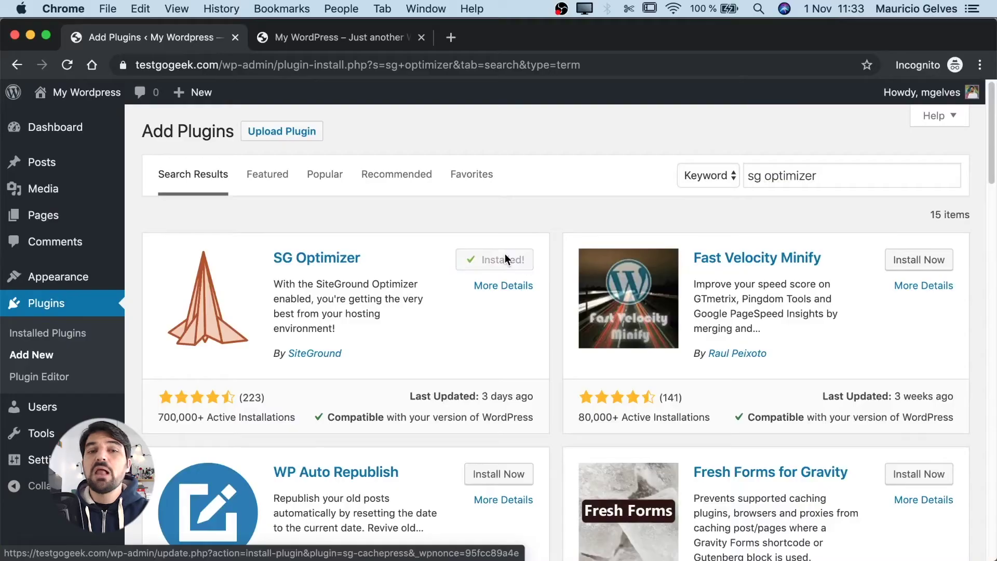
- Activate SG Optimizer, turn on Fix Insecure Content, and reload the homepage to check the console
click(506, 260)
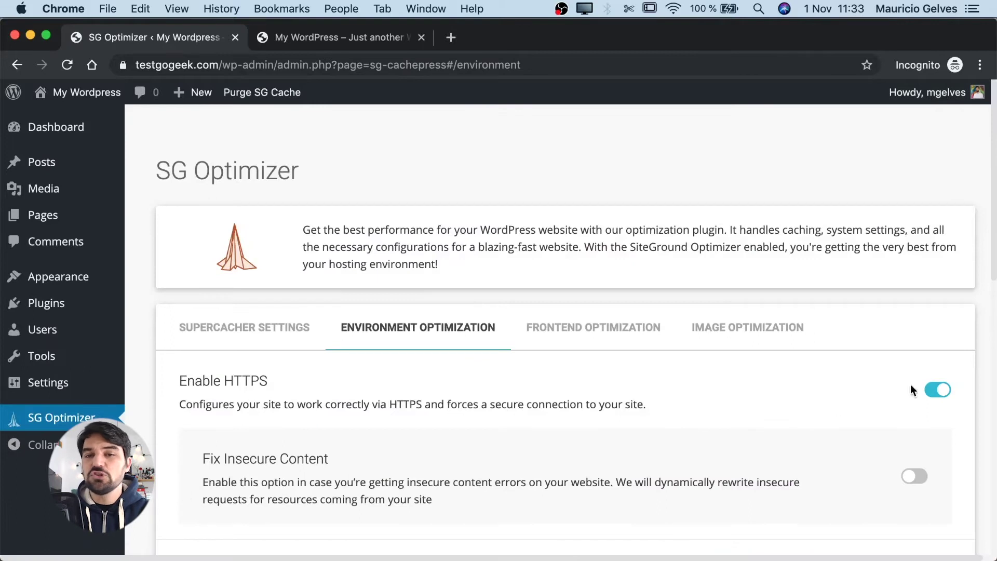
scroll(946, 393, down, 2)
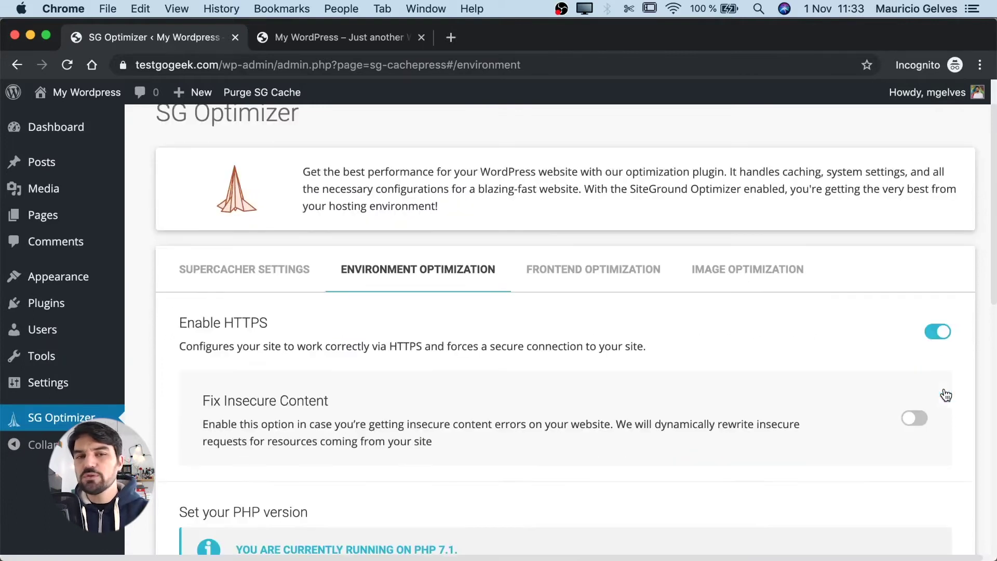
click(913, 420)
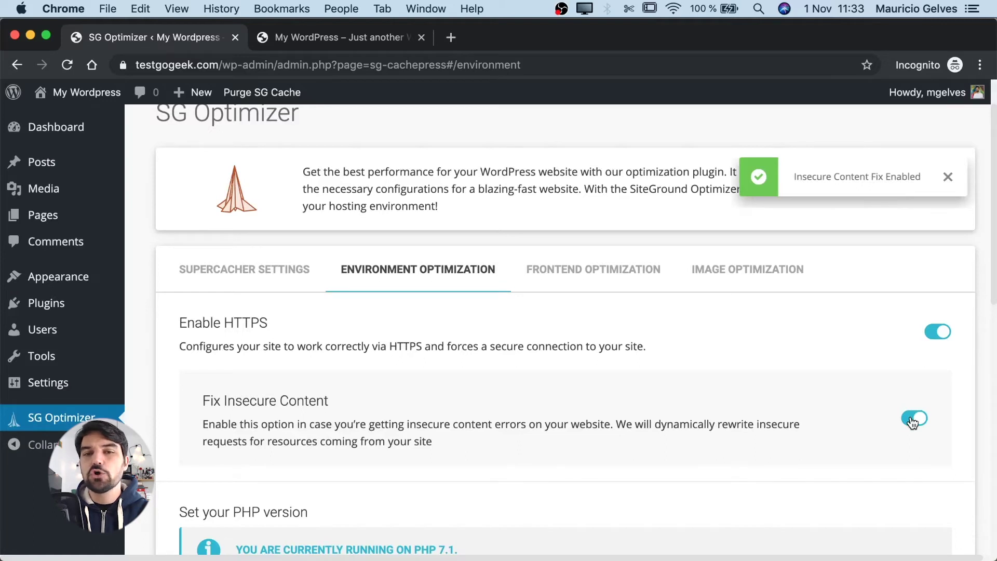
key(ctrl+Tab)
key(super+r)
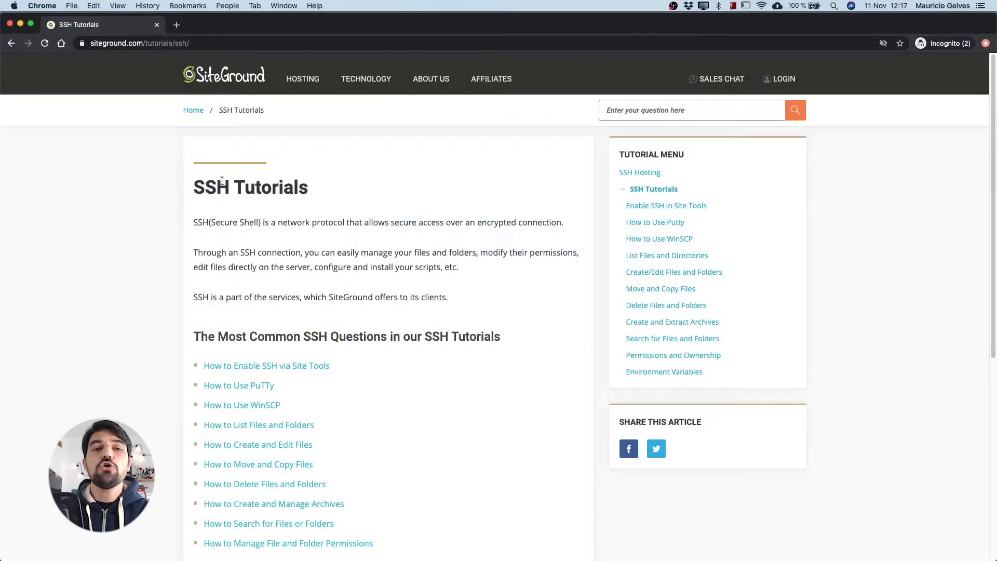
- Highlight the SSH Tutorials title and scroll through SiteGround's SSH tutorial list
drag(194, 186, 308, 191)
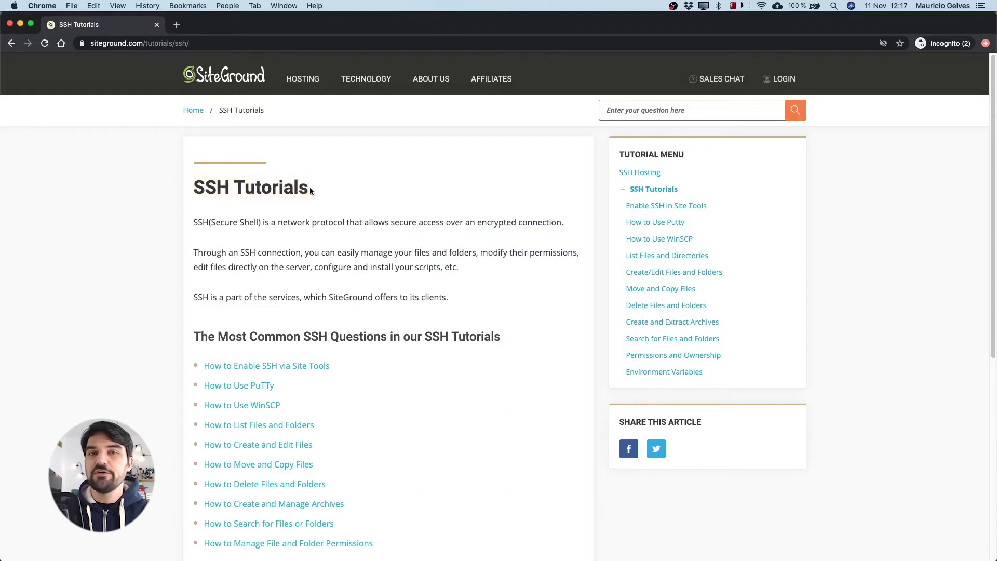
scroll(311, 191, down, 3)
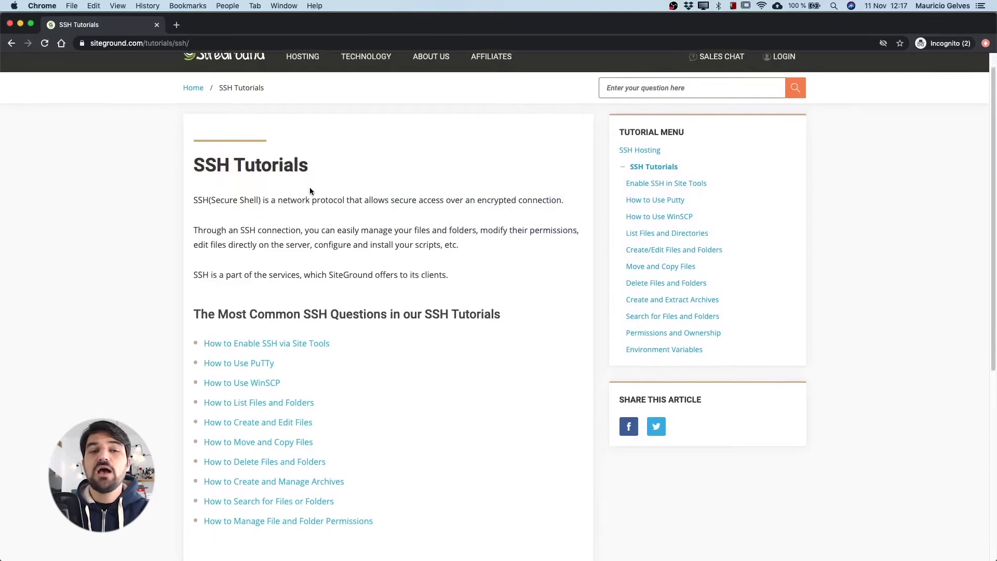
scroll(310, 192, down, 5)
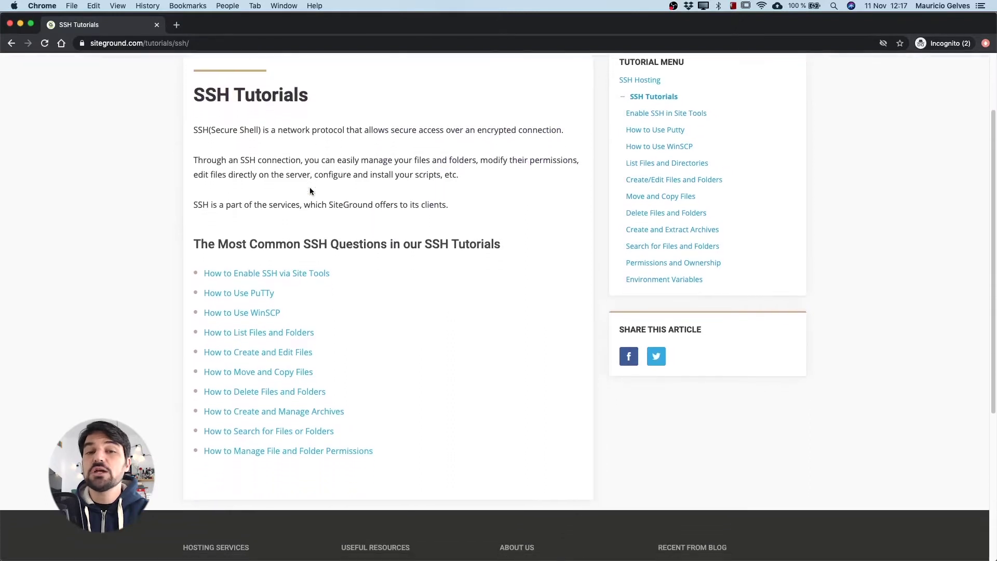
scroll(310, 191, down, 1)
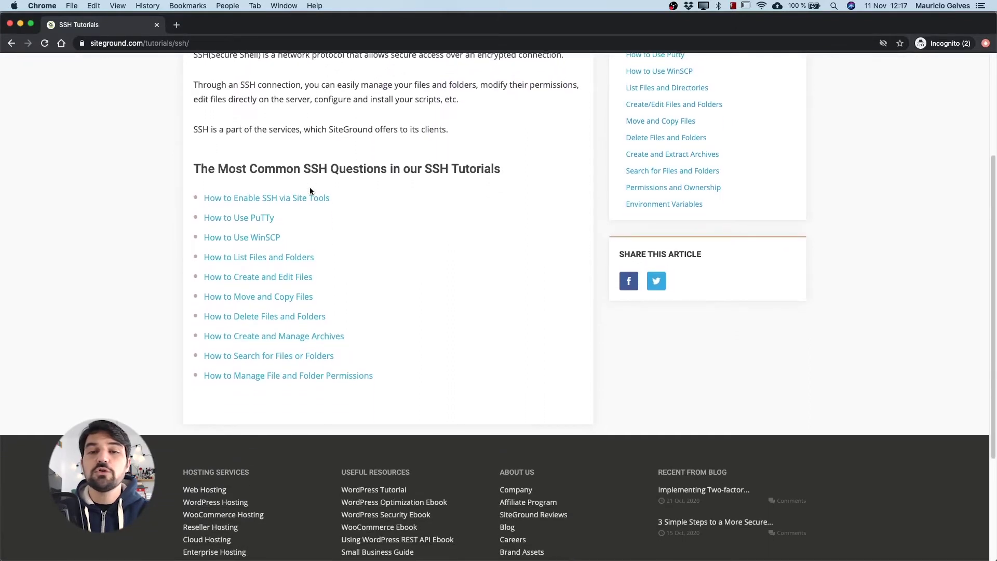
scroll(310, 190, up, 4)
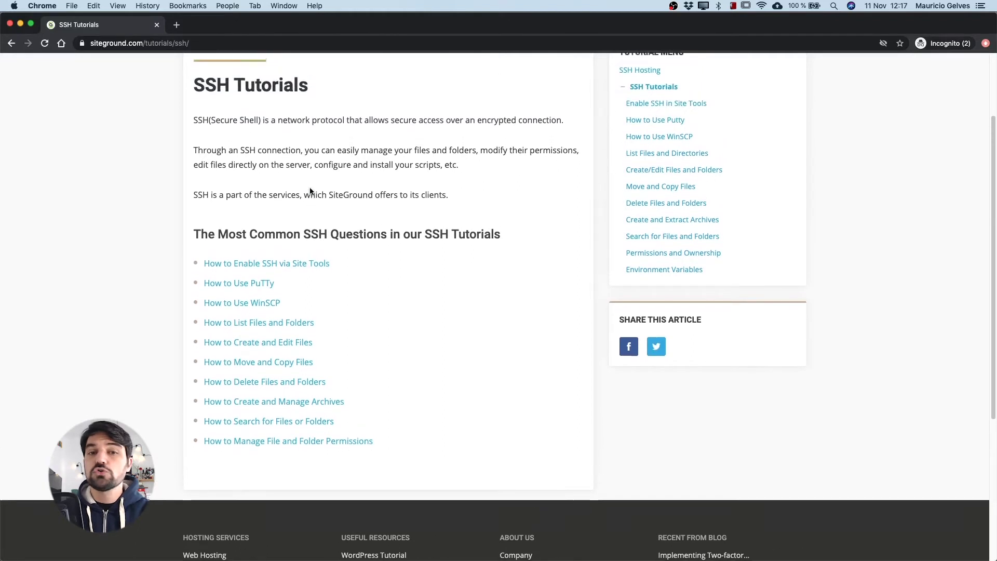
scroll(310, 191, up, 6)
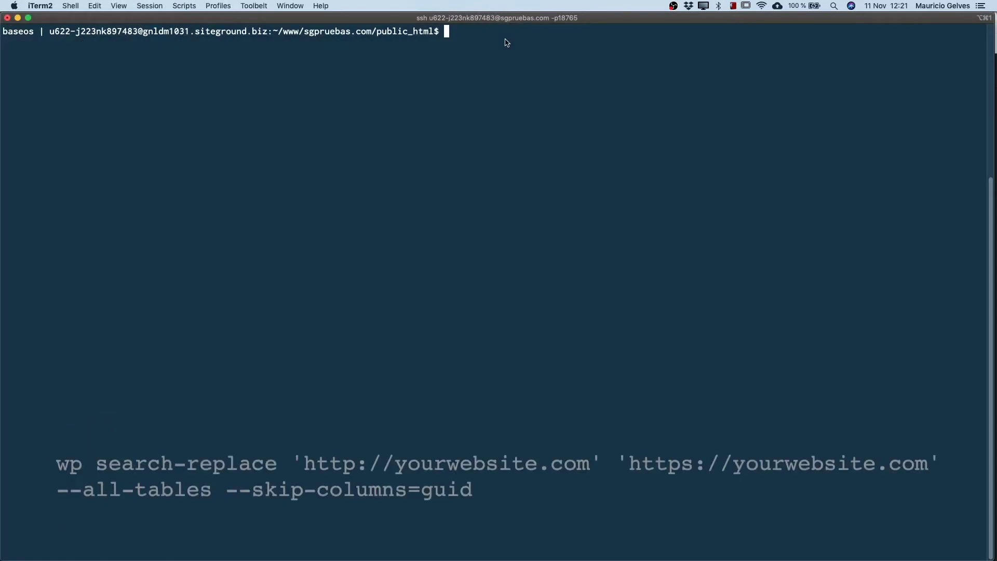
text(wp search-replace 'http://sgpruebas.com' 'https://sgpruebas.com'  --all-tables --skip-columns=guid)
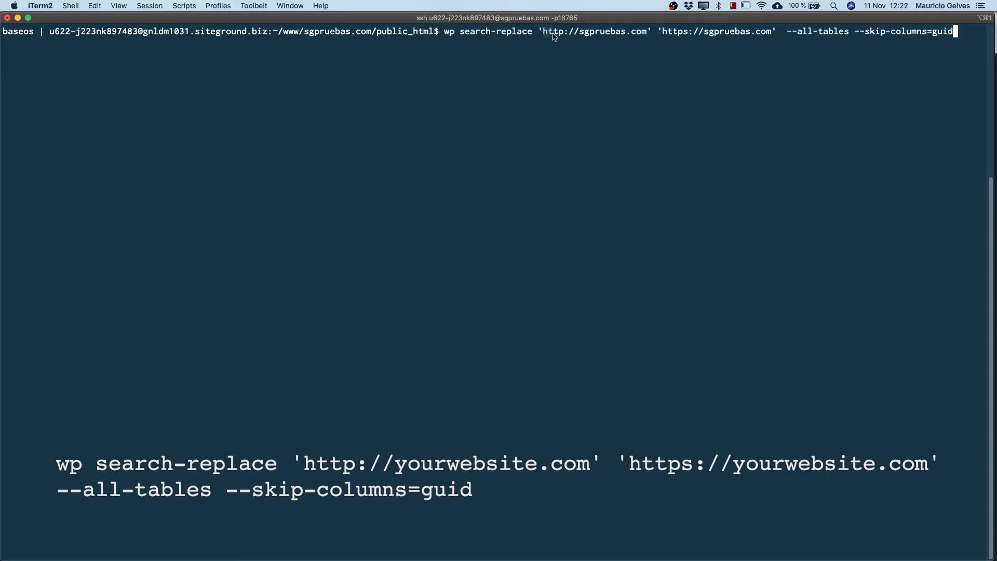
key(Return)
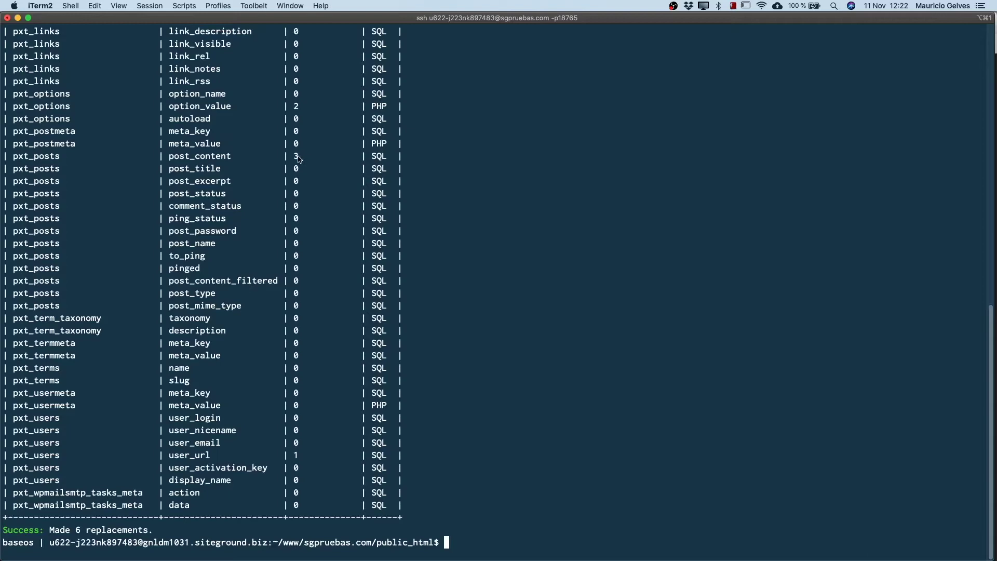
- Point out the post_content replacement count, then reload the homepage to confirm the error is gone
drag(286, 156, 81, 144)
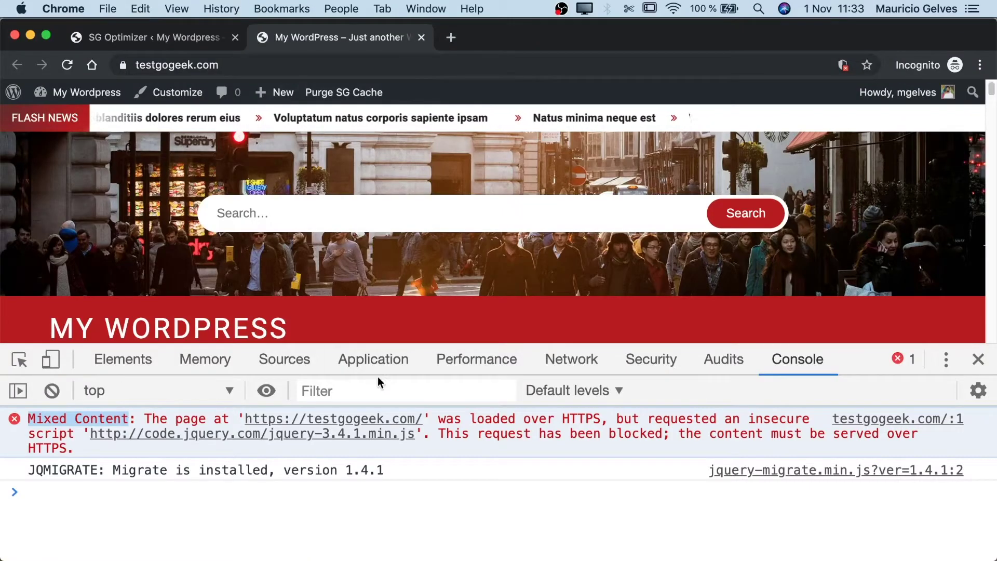
key(super+r)
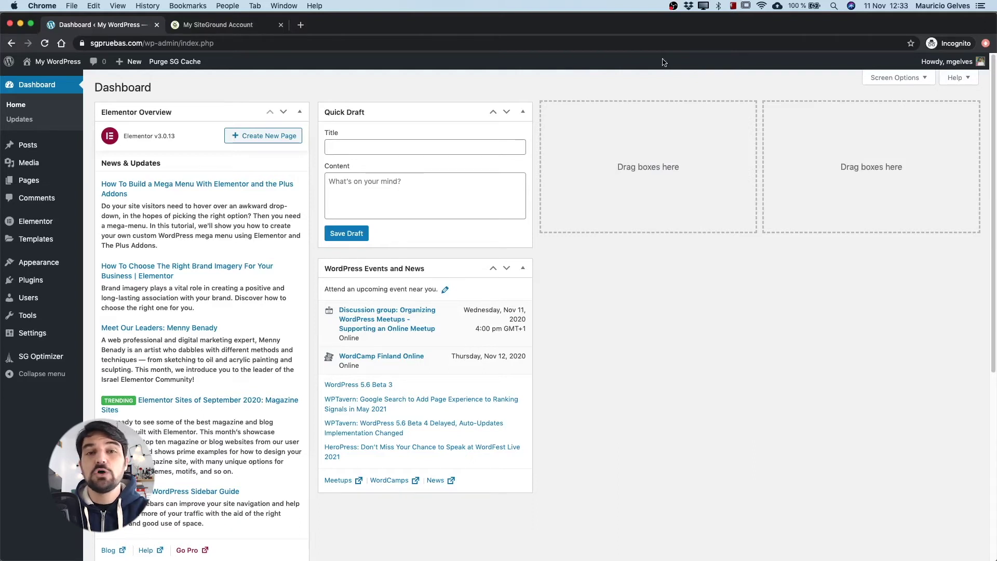
mouse_move(36, 220)
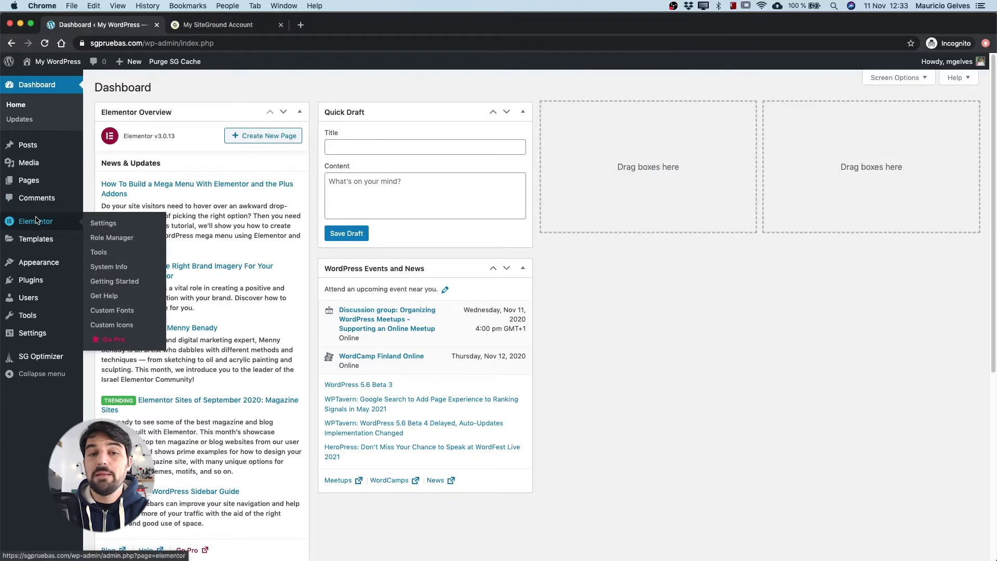
click(99, 252)
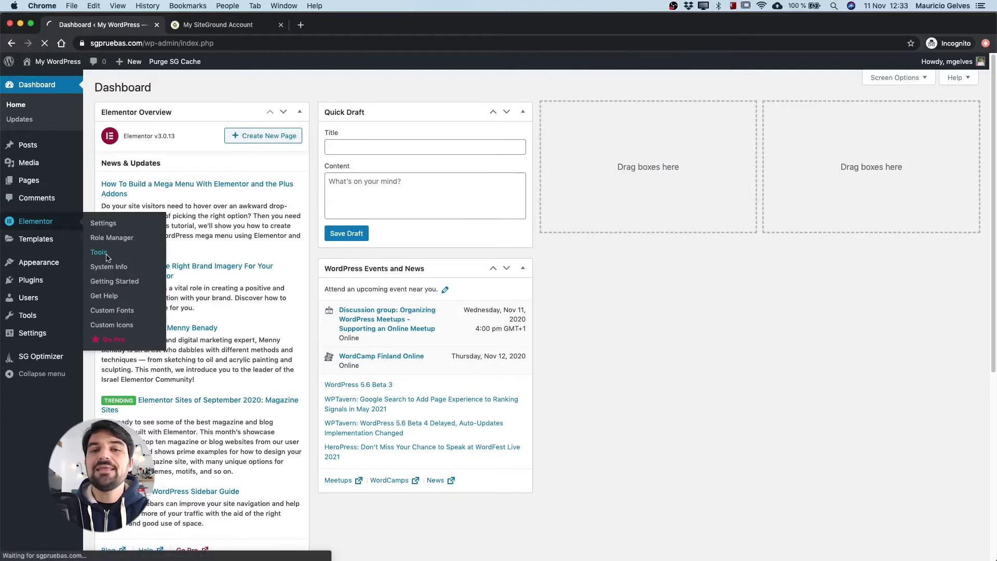
click(170, 110)
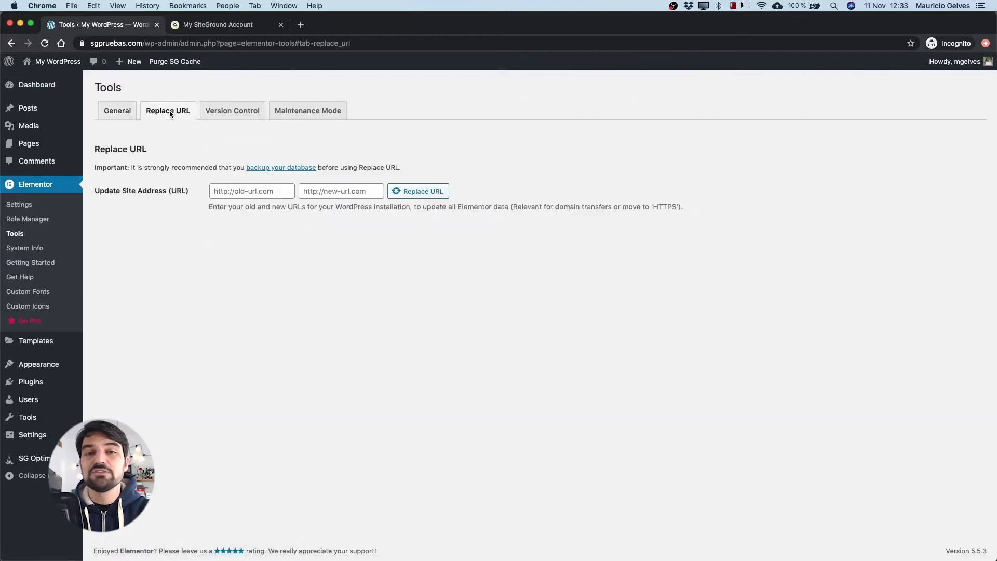
click(234, 191)
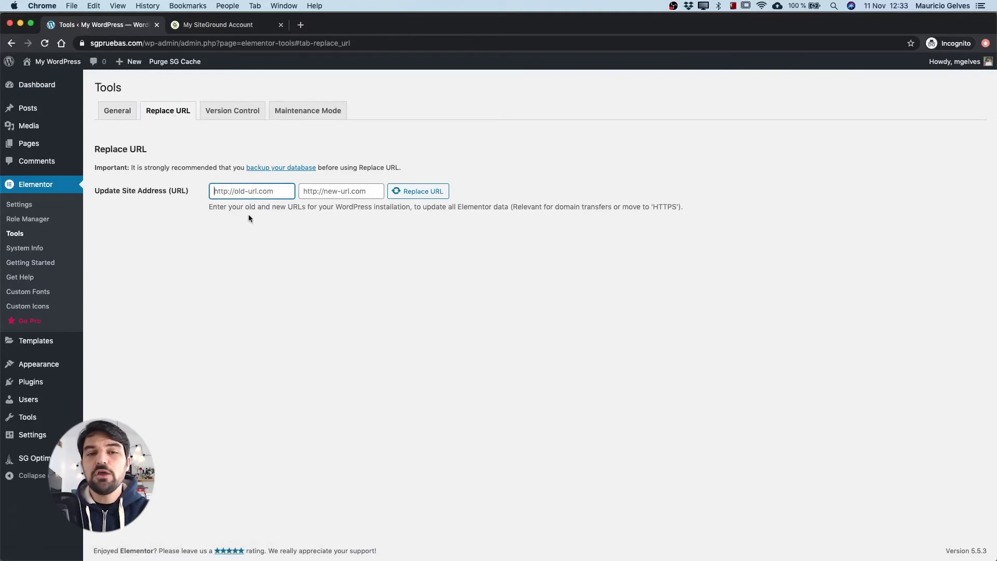
text(http://sgpruebas.com)
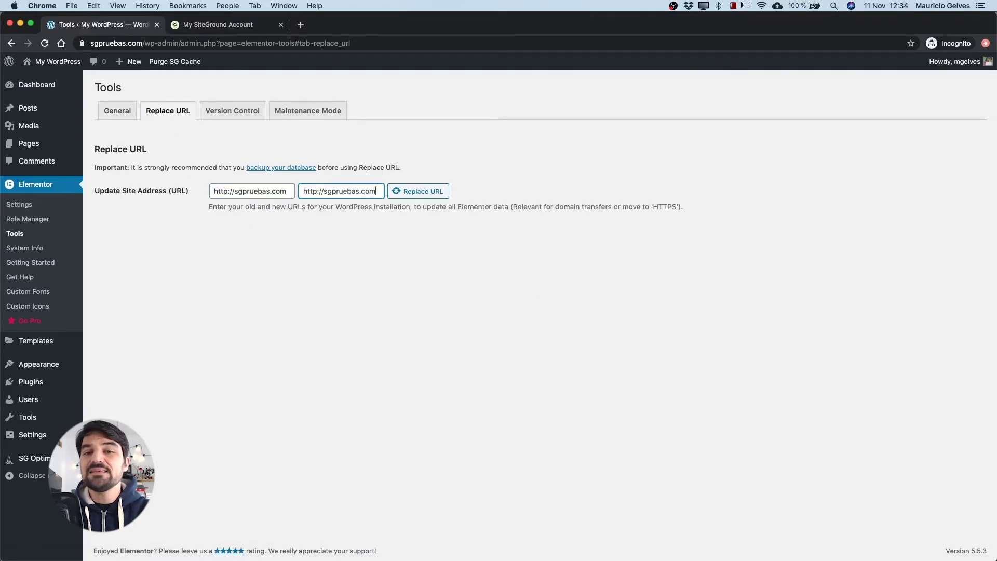
text(s)
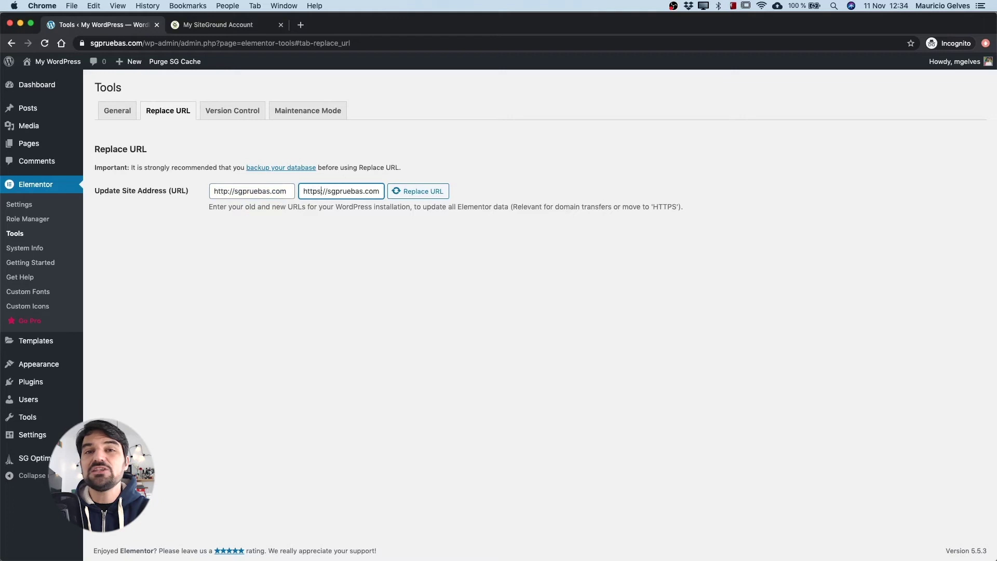
click(422, 191)
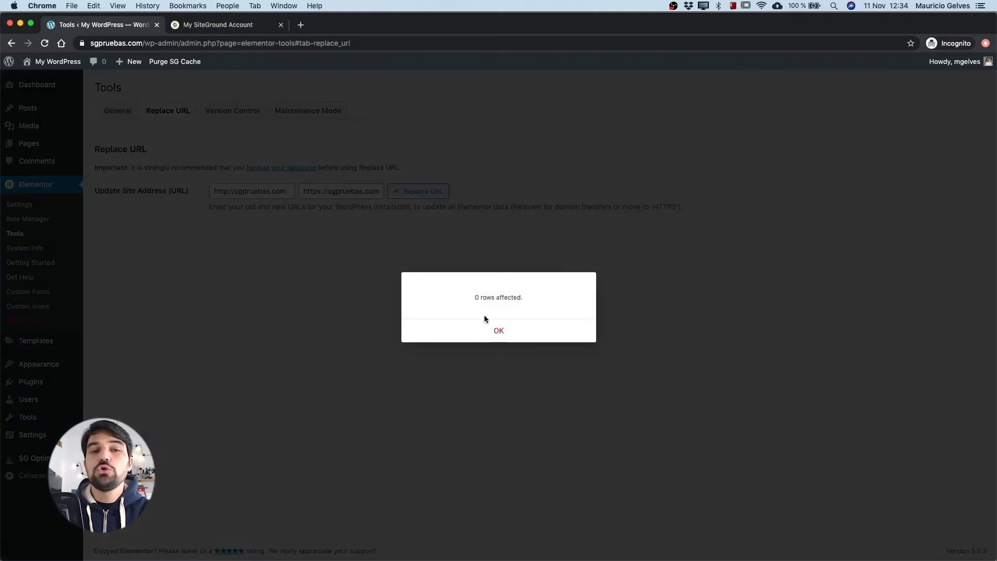
click(499, 331)
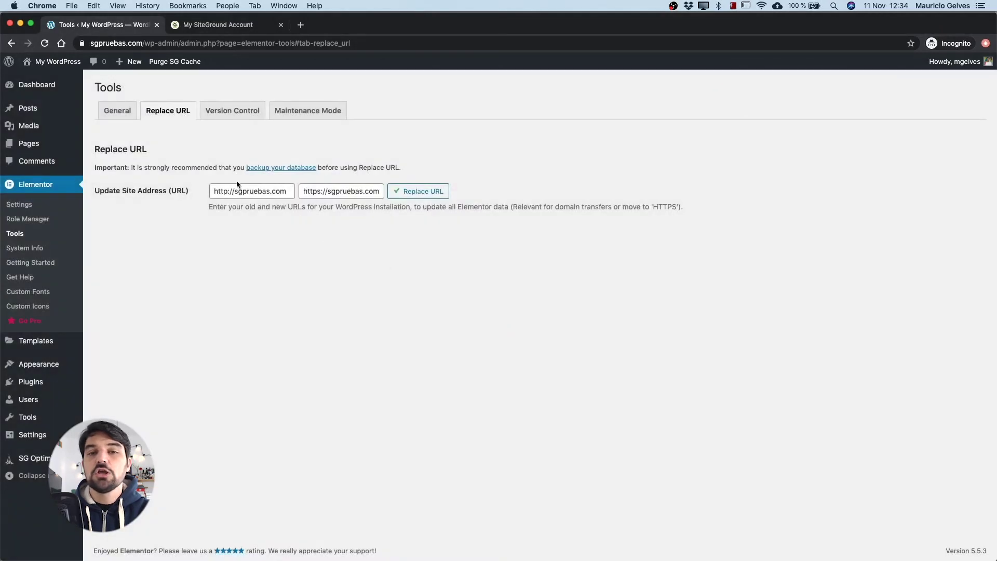
click(127, 110)
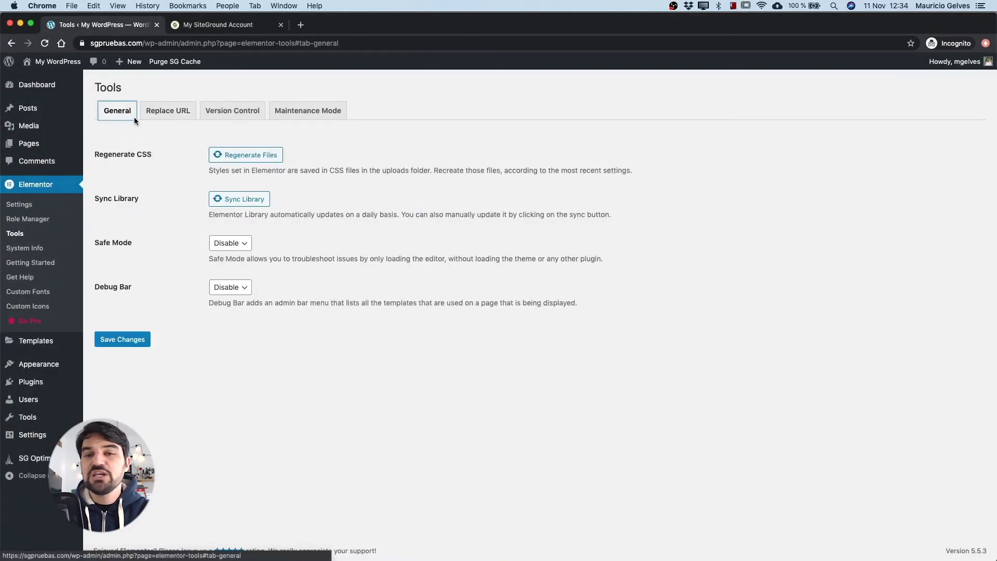
click(259, 158)
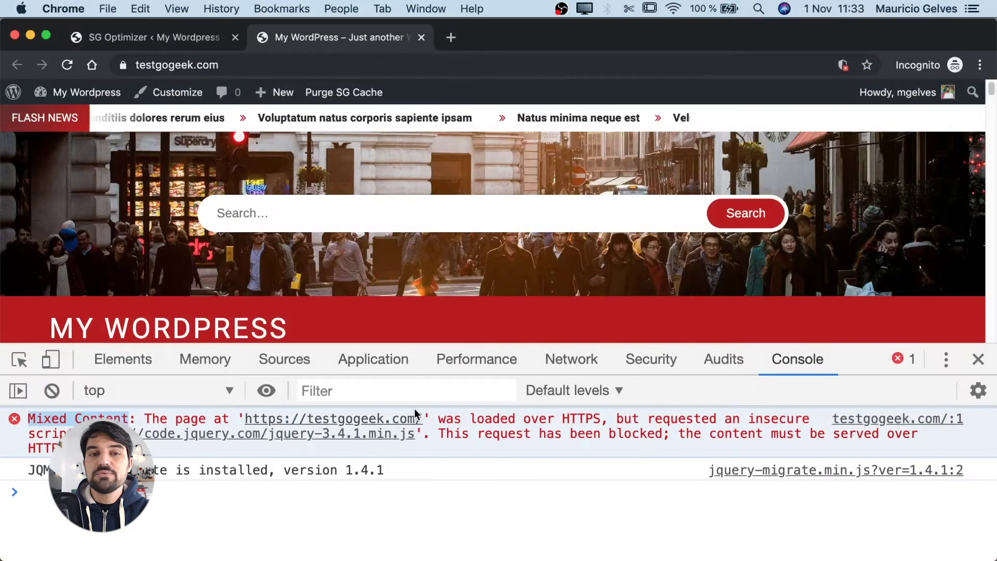
- Reload the testgogeek.com page and check the console for the jQuery Mixed Content error
key(super+r)
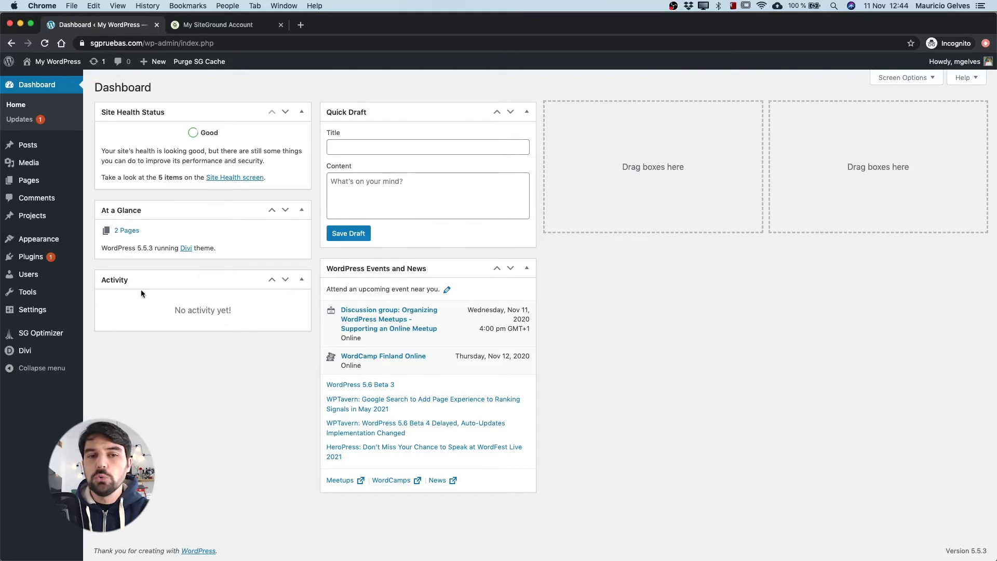
- Clear Divi's Static CSS File Generation under Builder > Advanced, then purge the SG cache
mouse_move(31, 354)
click(107, 353)
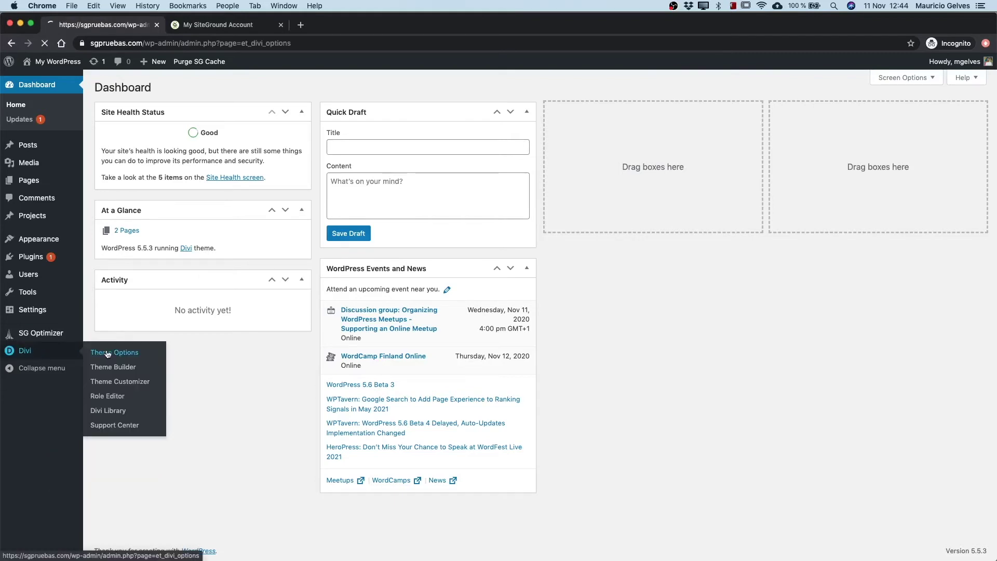
click(250, 163)
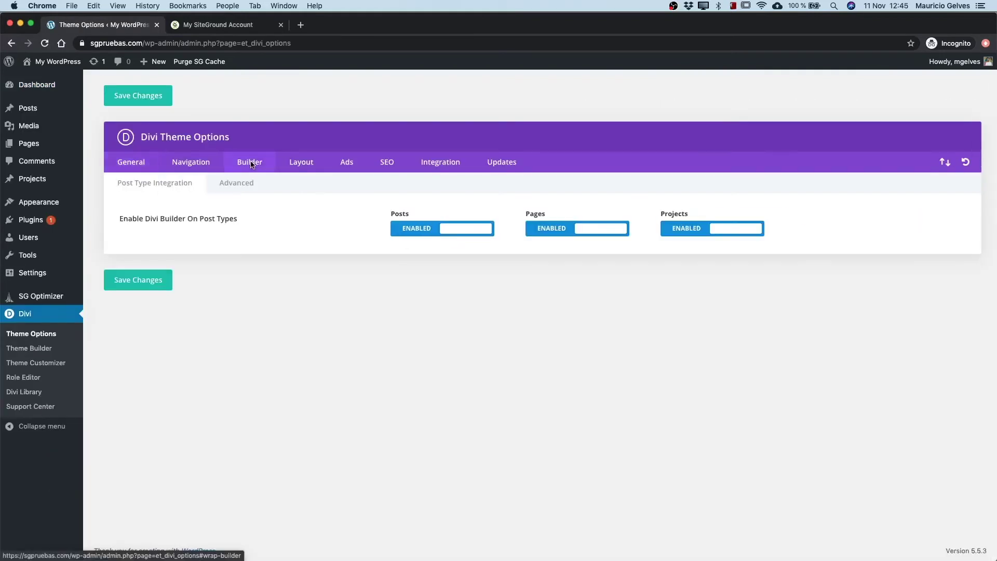
click(237, 185)
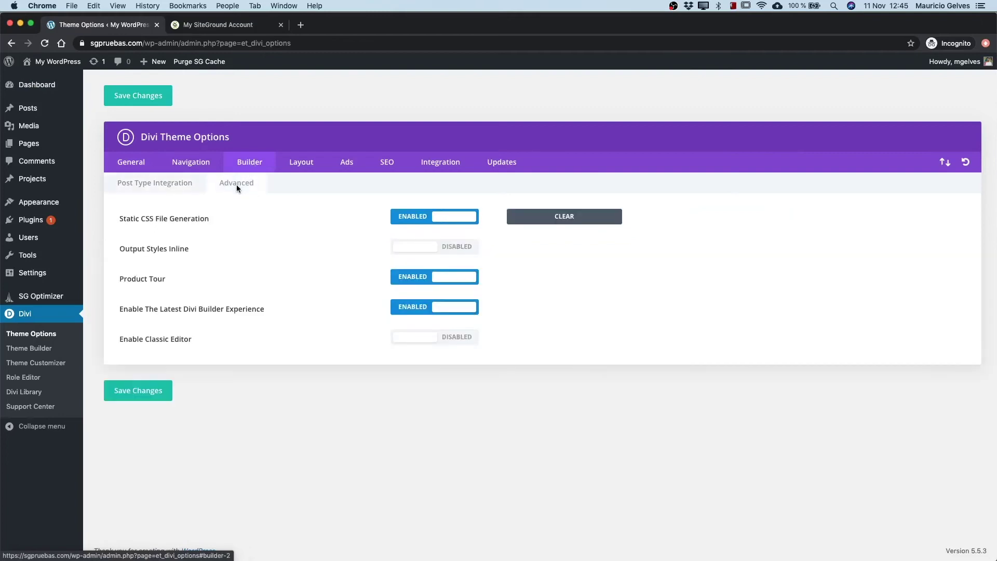
click(599, 223)
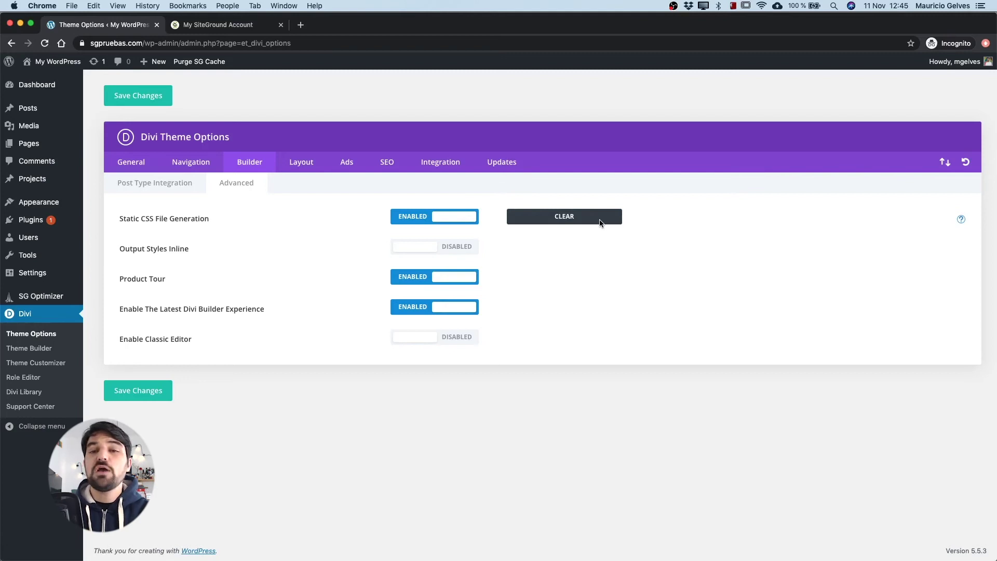
click(213, 62)
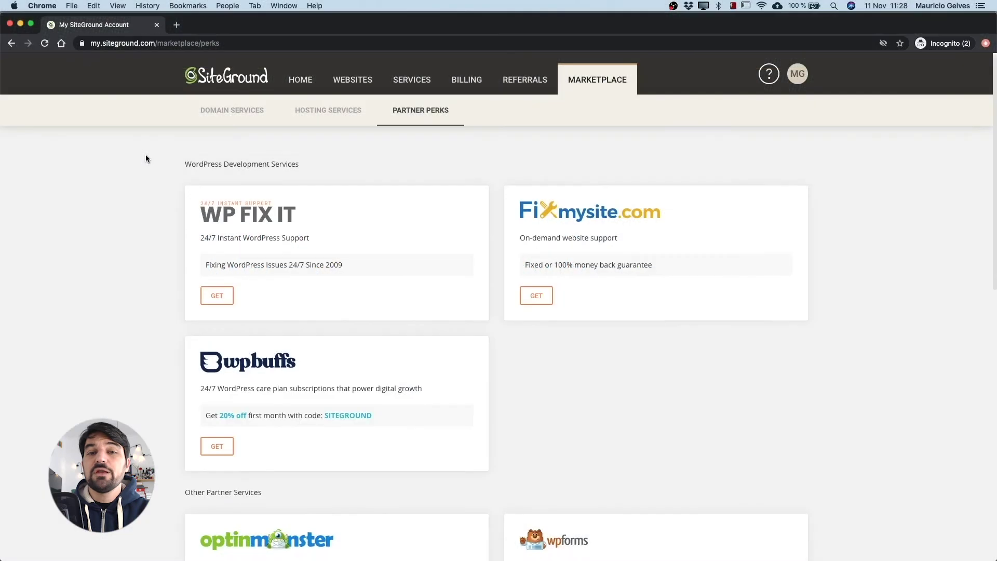
- Scroll through the Partner Perks WordPress development and partner service offers
scroll(145, 155, down, 2)
scroll(145, 158, down, 4)
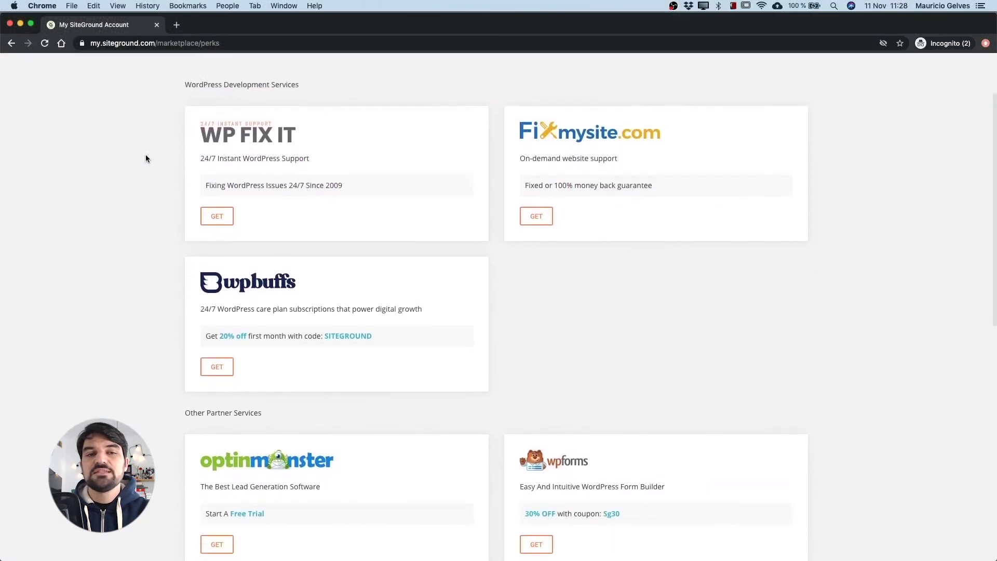
scroll(145, 156, down, 5)
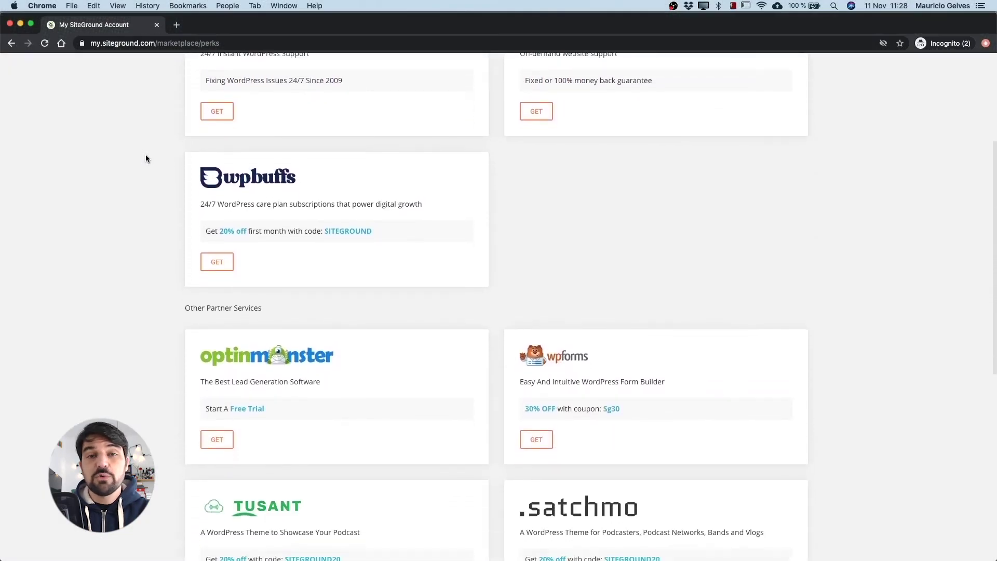
scroll(146, 156, down, 4)
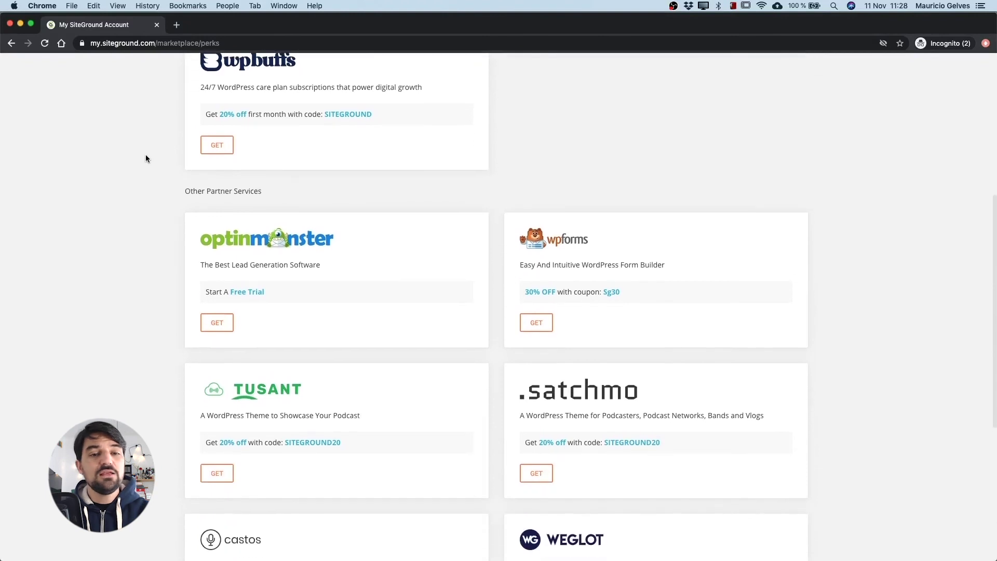
scroll(149, 130, down, 2)
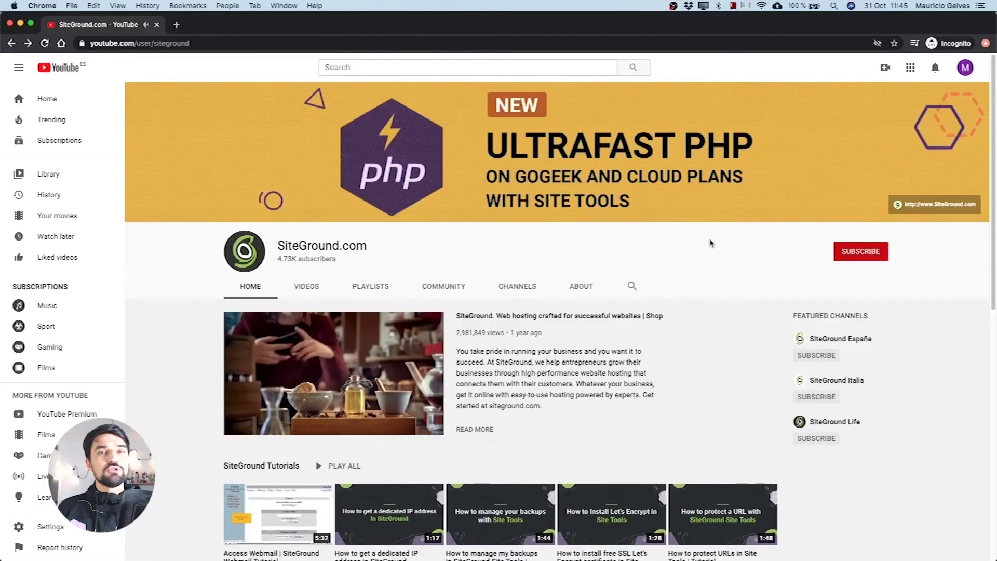
- Subscribe to the SiteGround.com YouTube channel with notifications set to All
click(844, 252)
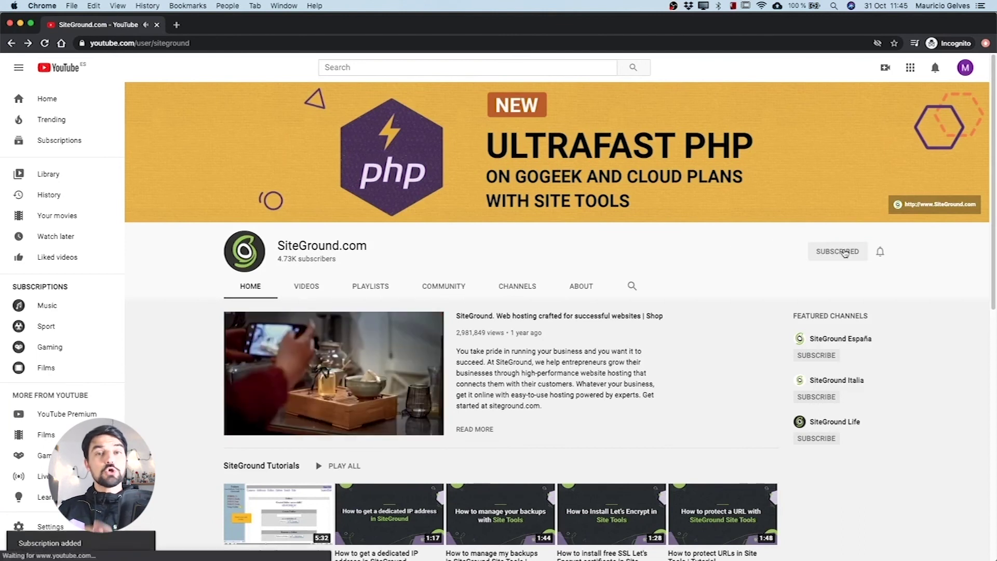
click(882, 253)
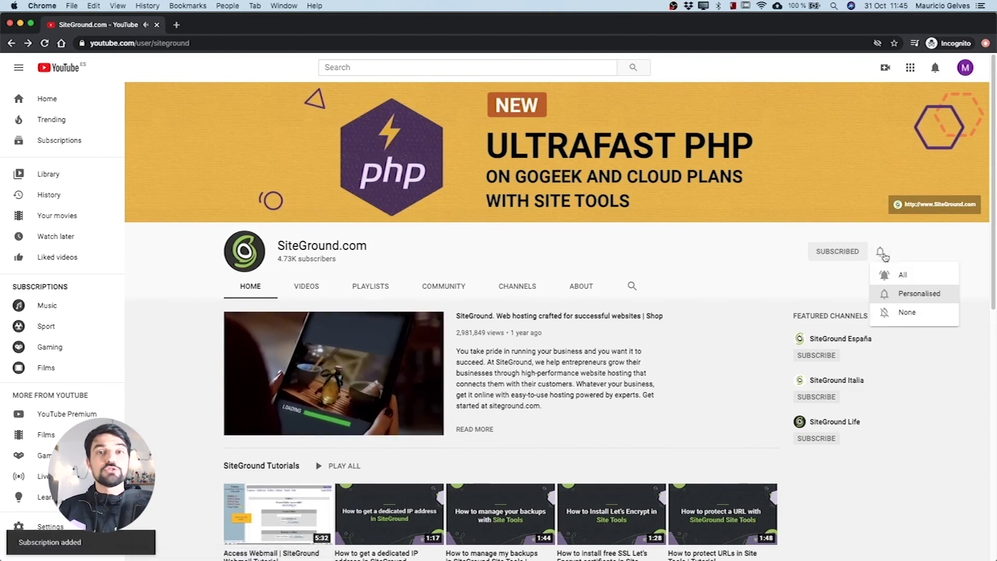
click(898, 275)
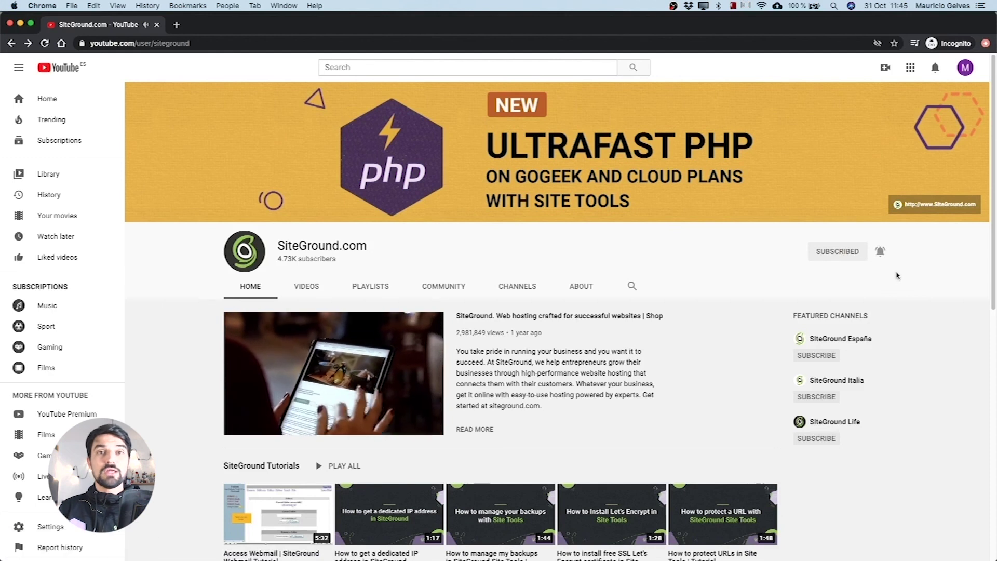
scroll(898, 275, down, 1)
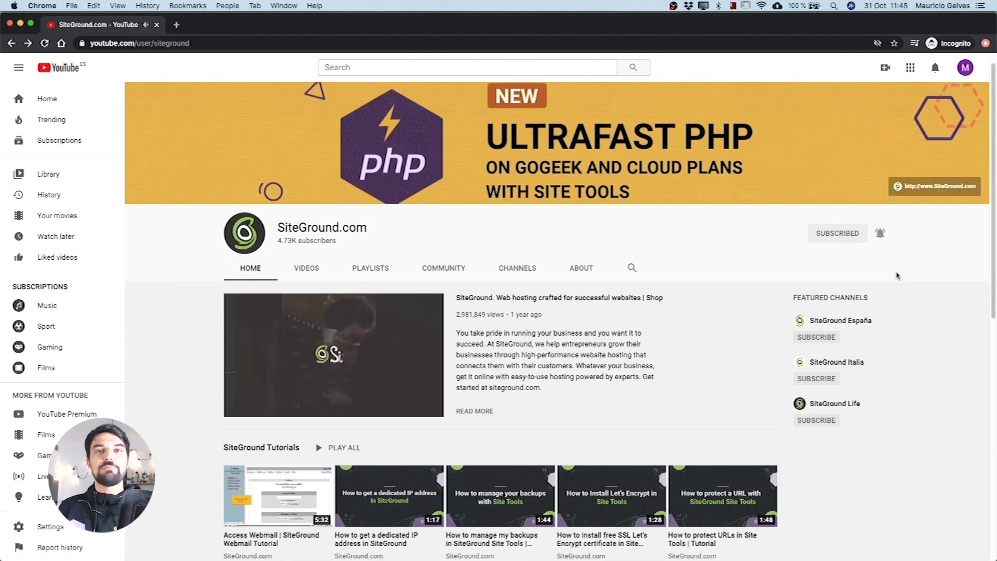
scroll(899, 275, down, 2)
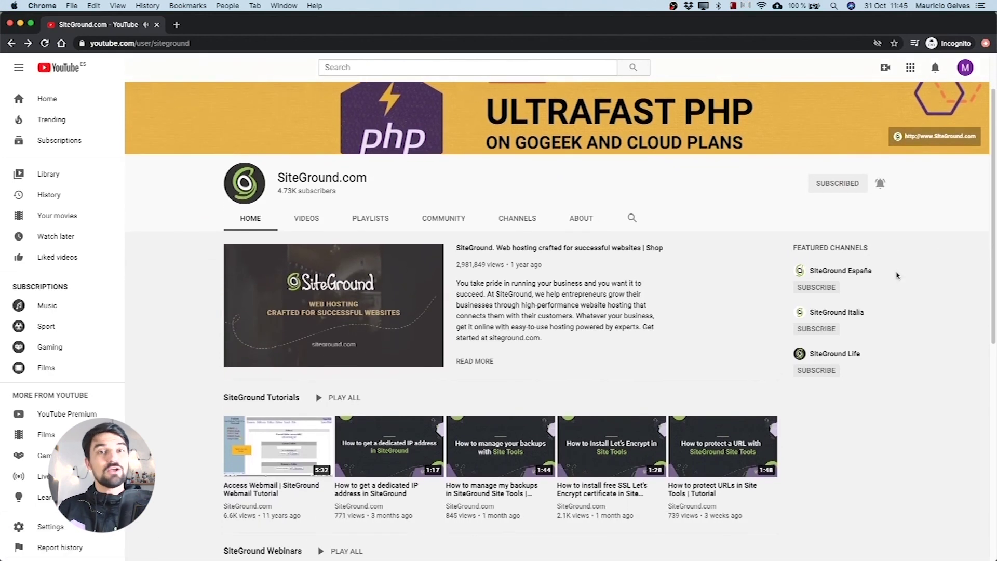